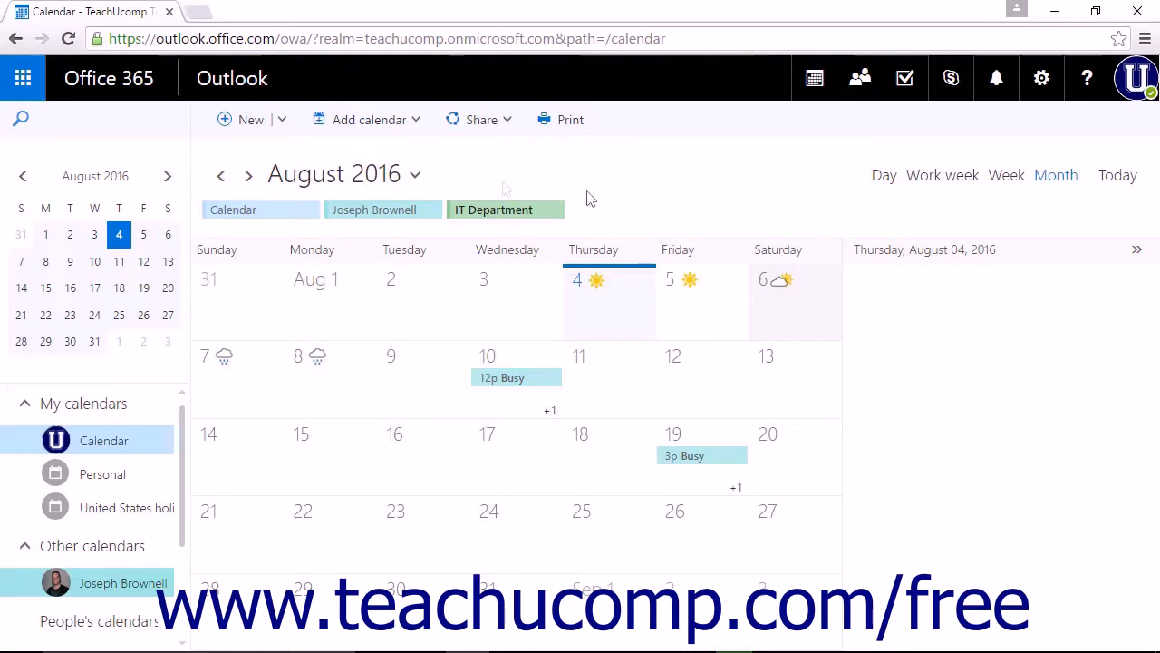
Create a new calendar event titled "Dr. Appointment", leaving its location blank
{"action": "left_click", "coordinate": [250, 132]}
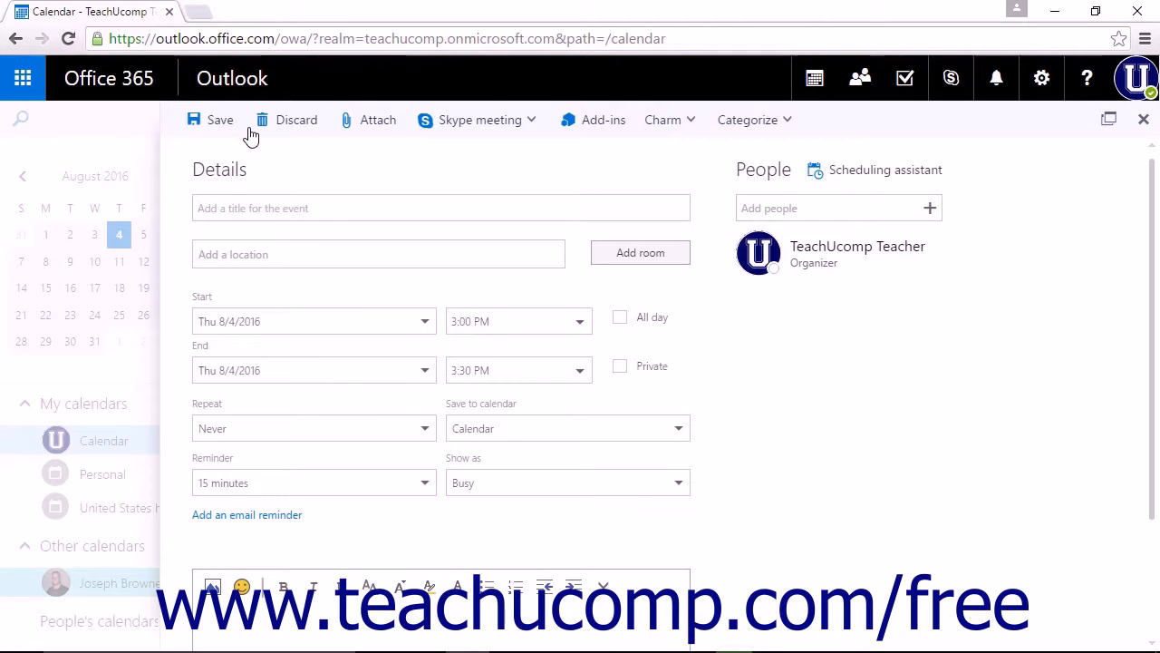
{"action": "left_click", "coordinate": [329, 253]}
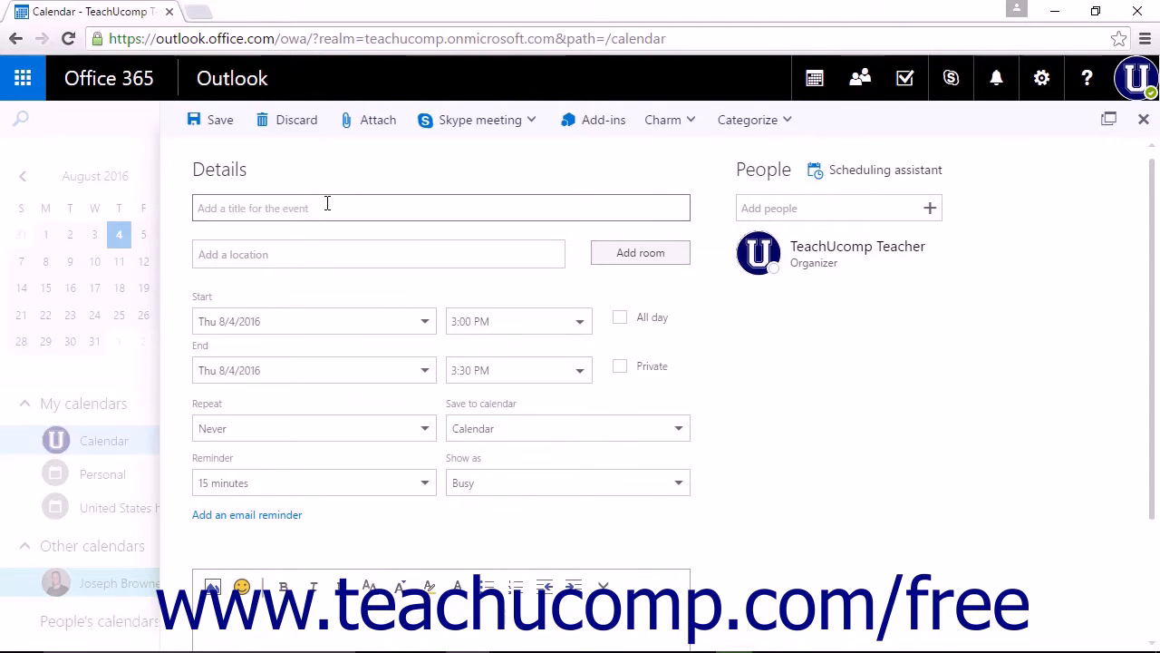
{"action": "type", "text": "Dr. Appointment"}
{"action": "left_click", "coordinate": [337, 248]}
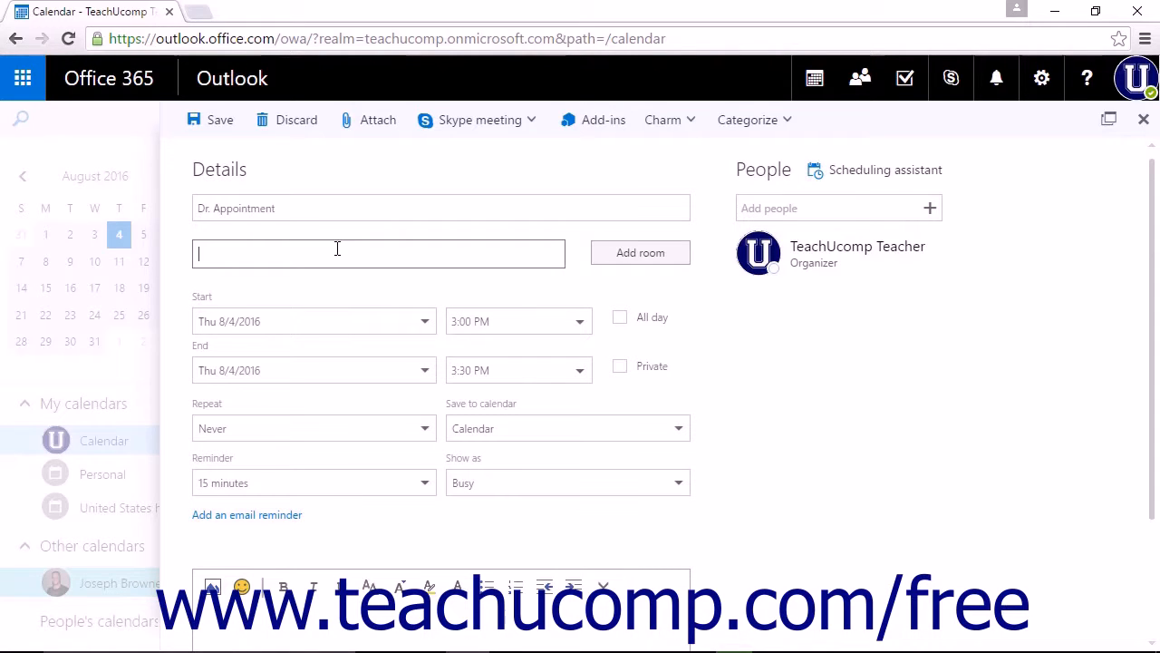
{"action": "left_click", "coordinate": [623, 277]}
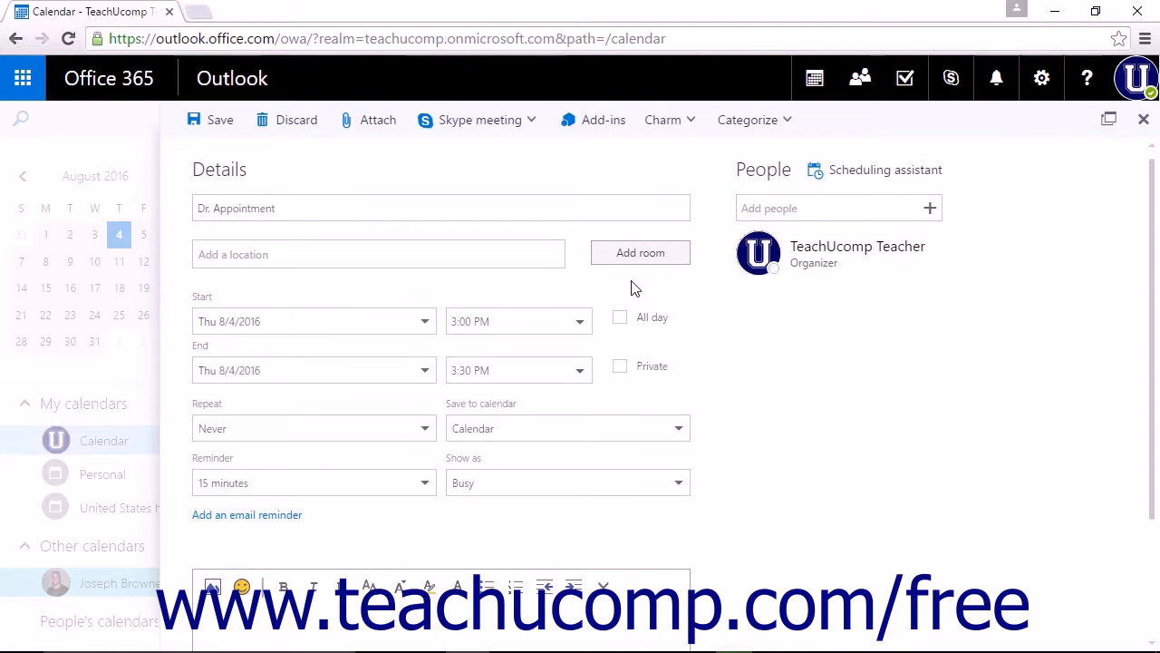
Look up people to invite to the event by searching for "j"
{"action": "left_click", "coordinate": [745, 209]}
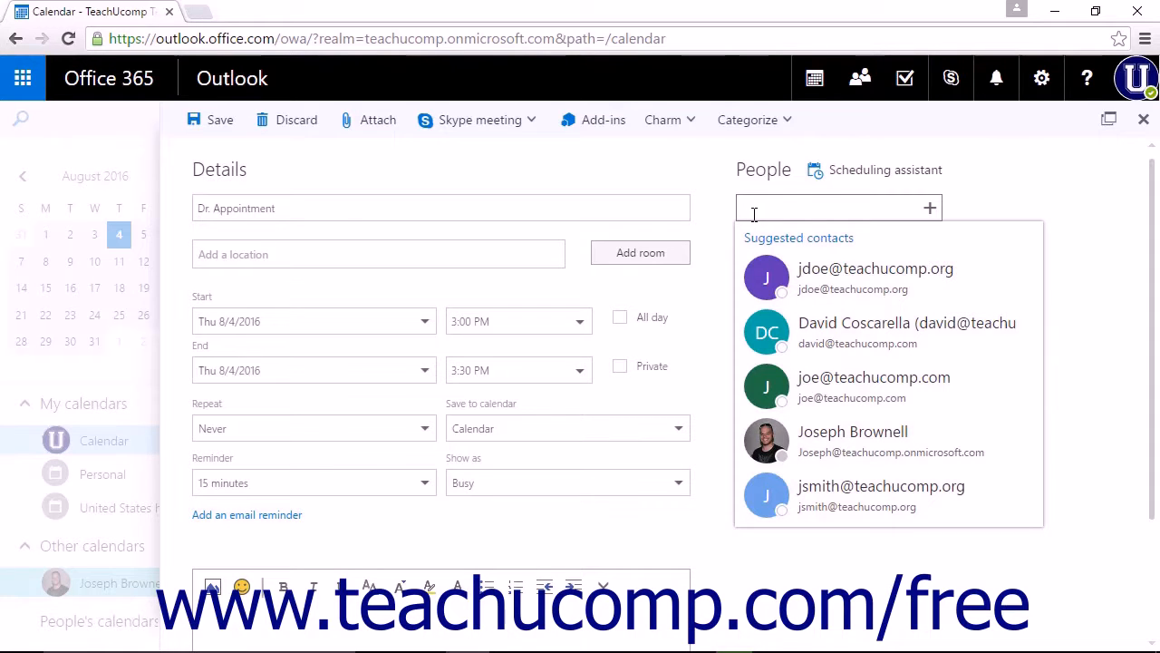
{"action": "left_click", "coordinate": [953, 207]}
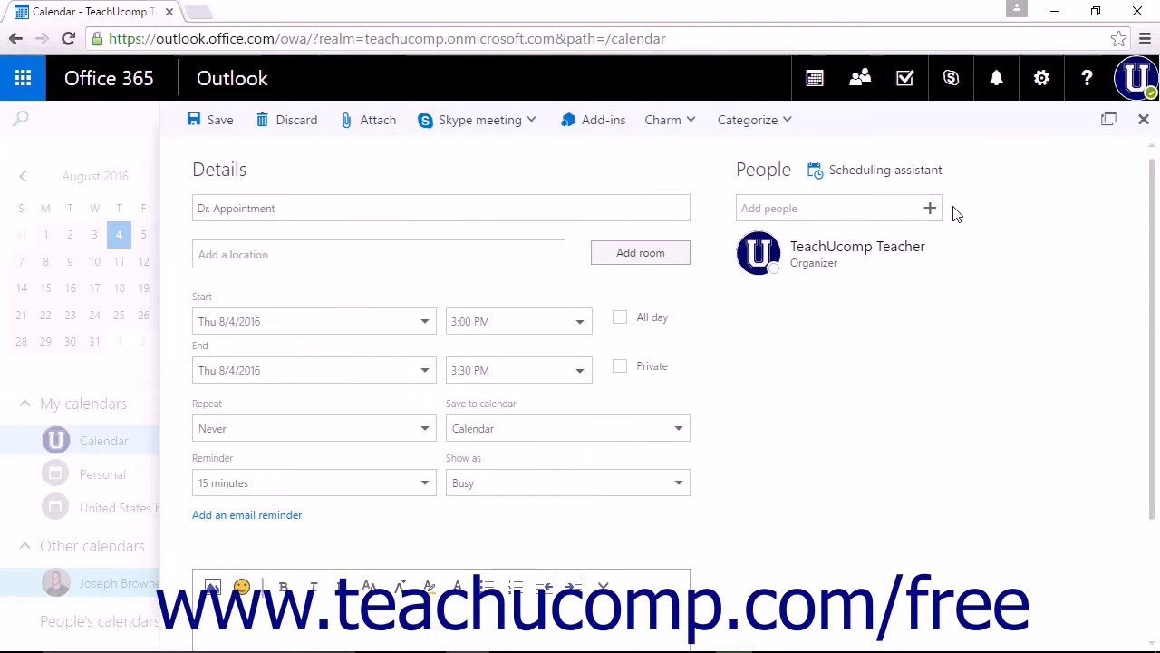
{"action": "left_click", "coordinate": [869, 208]}
{"action": "type", "text": "j"}
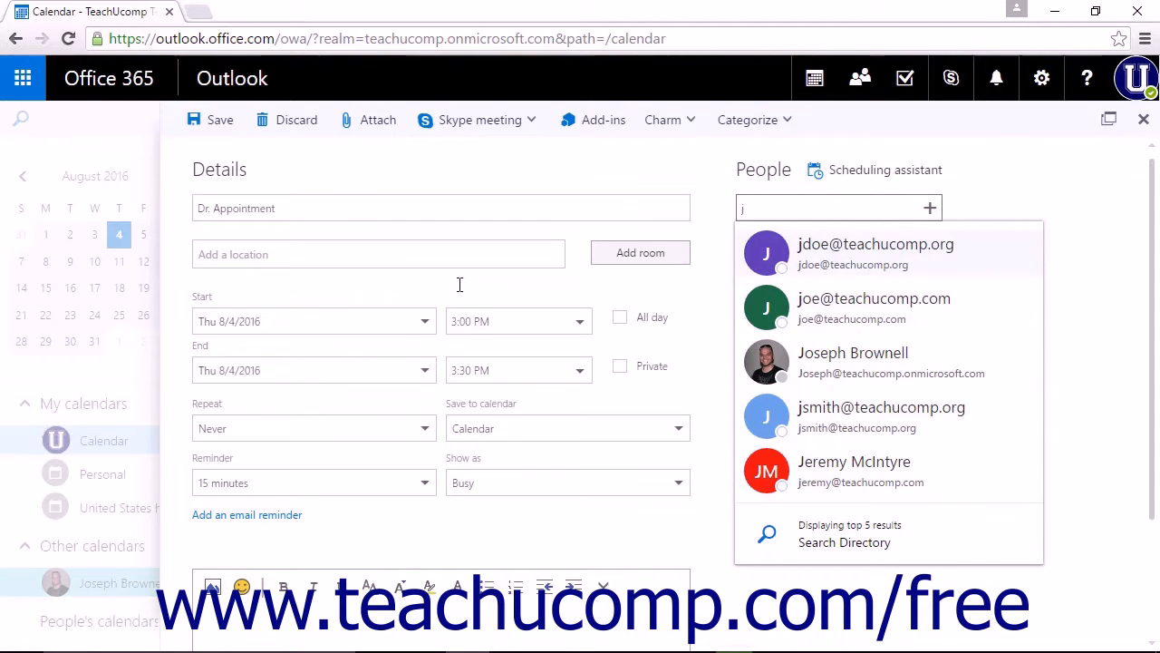
Examine the start date, start time and repeat choices available for the event
{"action": "left_click", "coordinate": [424, 326]}
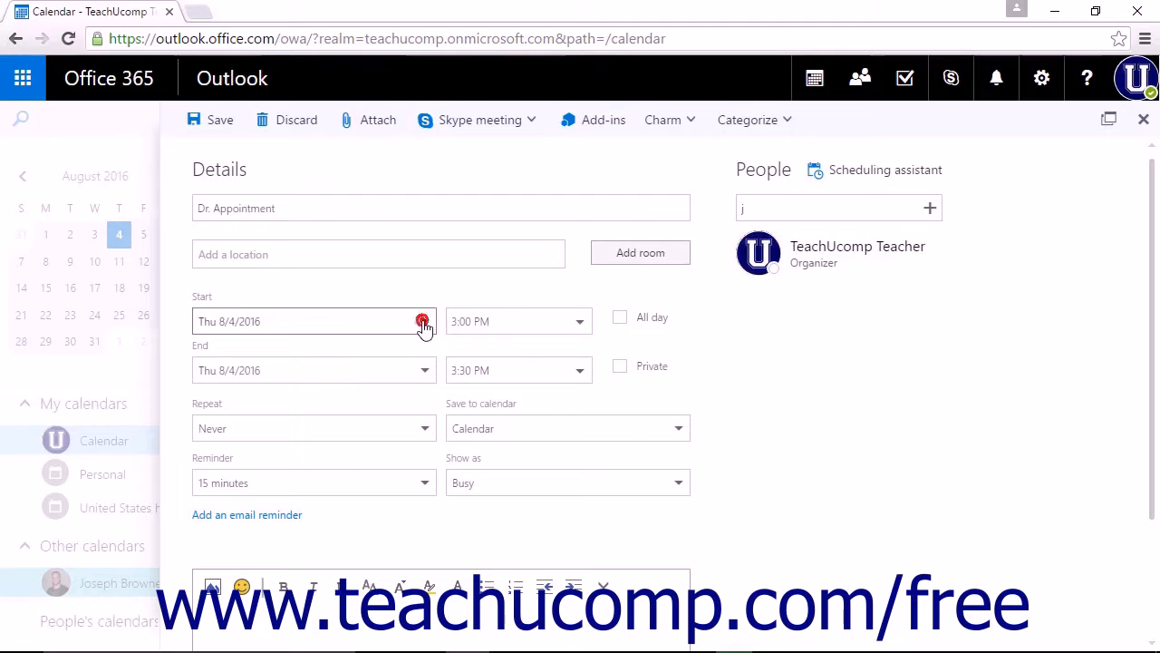
{"action": "left_click", "coordinate": [422, 327]}
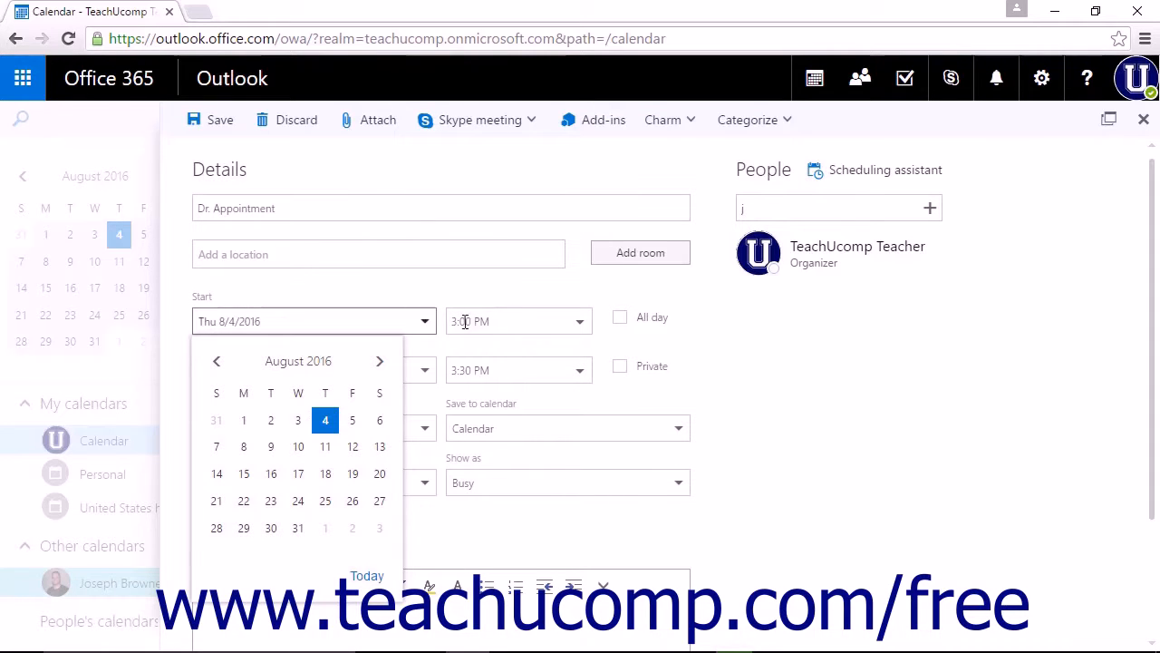
{"action": "left_click", "coordinate": [587, 331]}
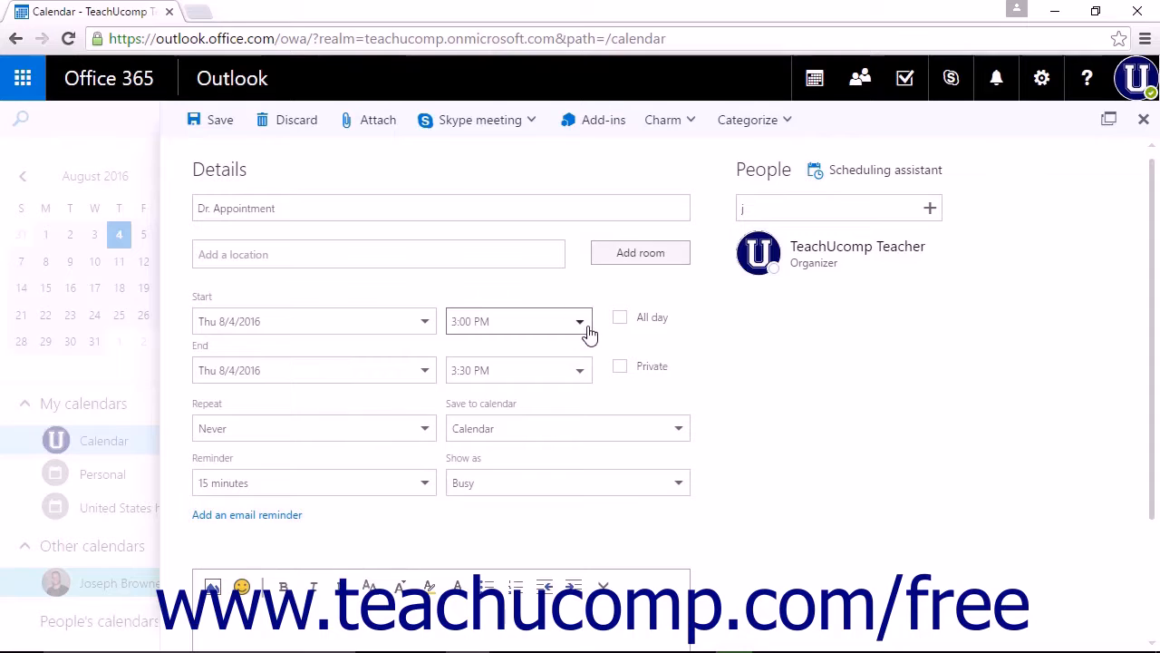
{"action": "left_click", "coordinate": [587, 332]}
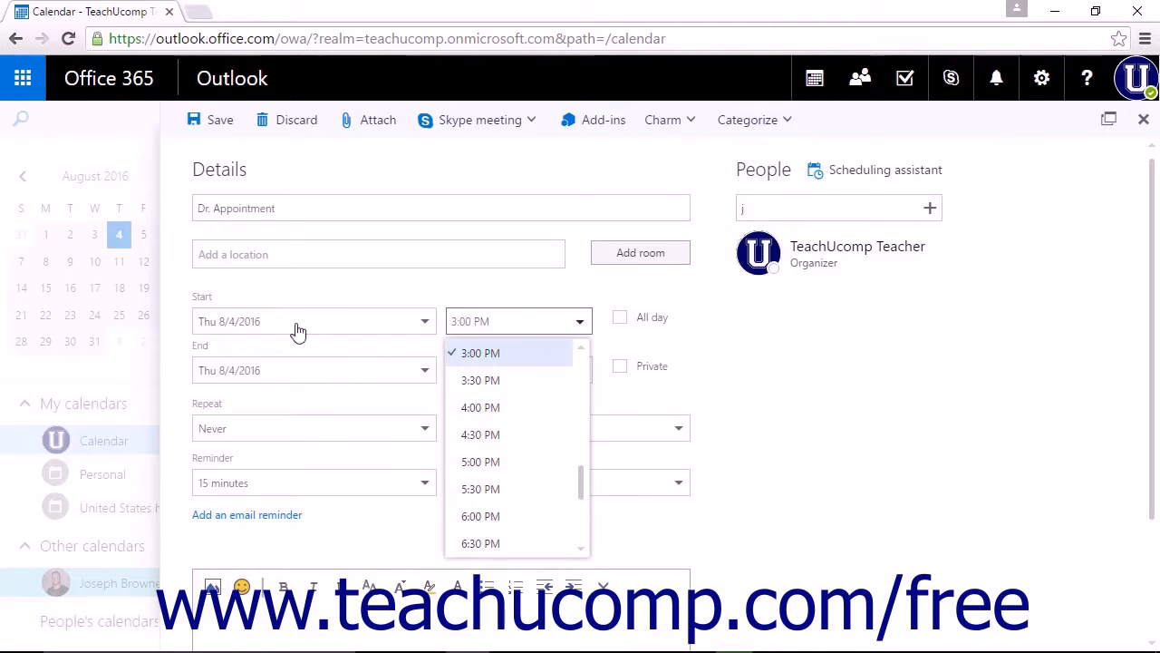
{"action": "left_click", "coordinate": [185, 306]}
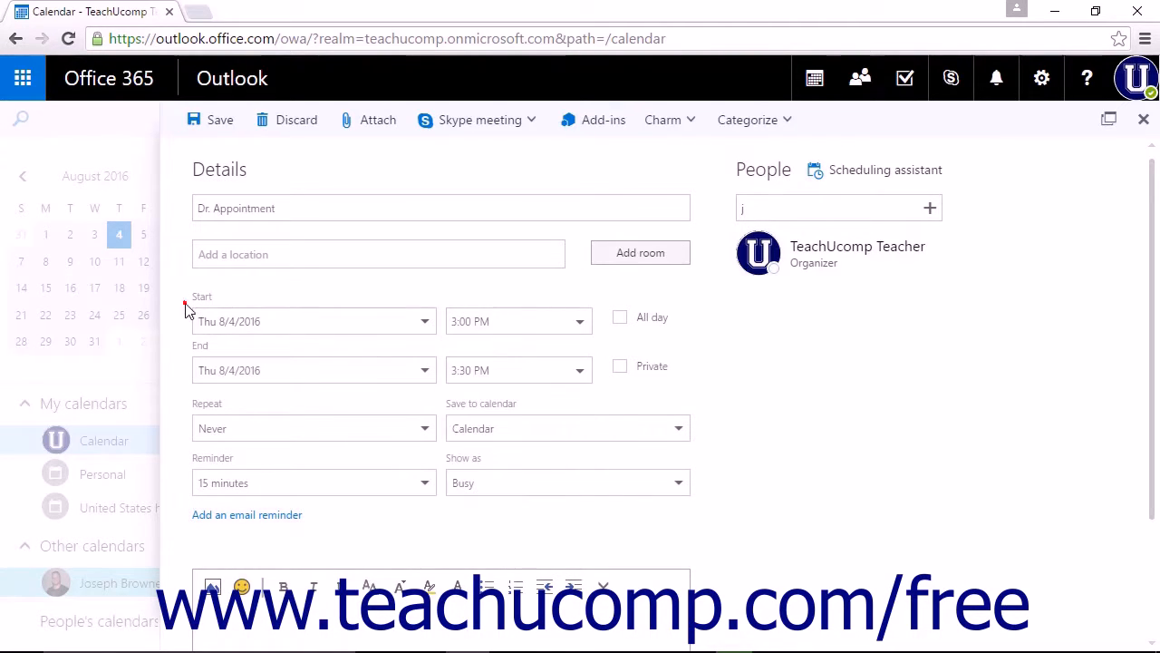
{"action": "left_click", "coordinate": [184, 368]}
{"action": "left_click", "coordinate": [179, 432]}
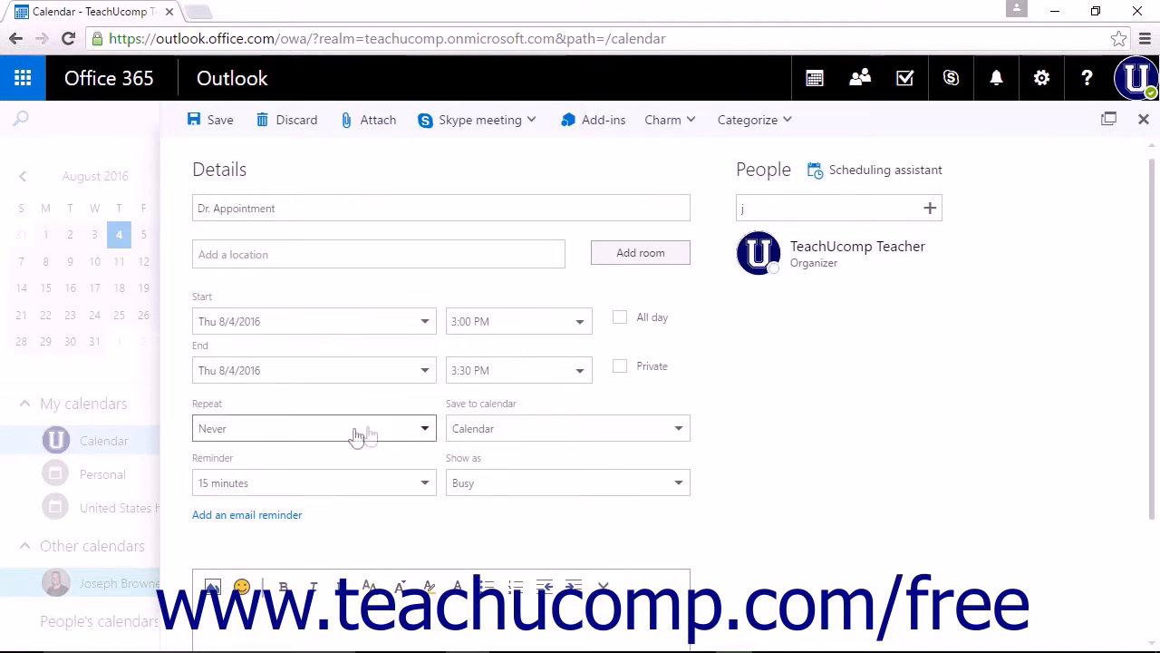
{"action": "left_click", "coordinate": [423, 431]}
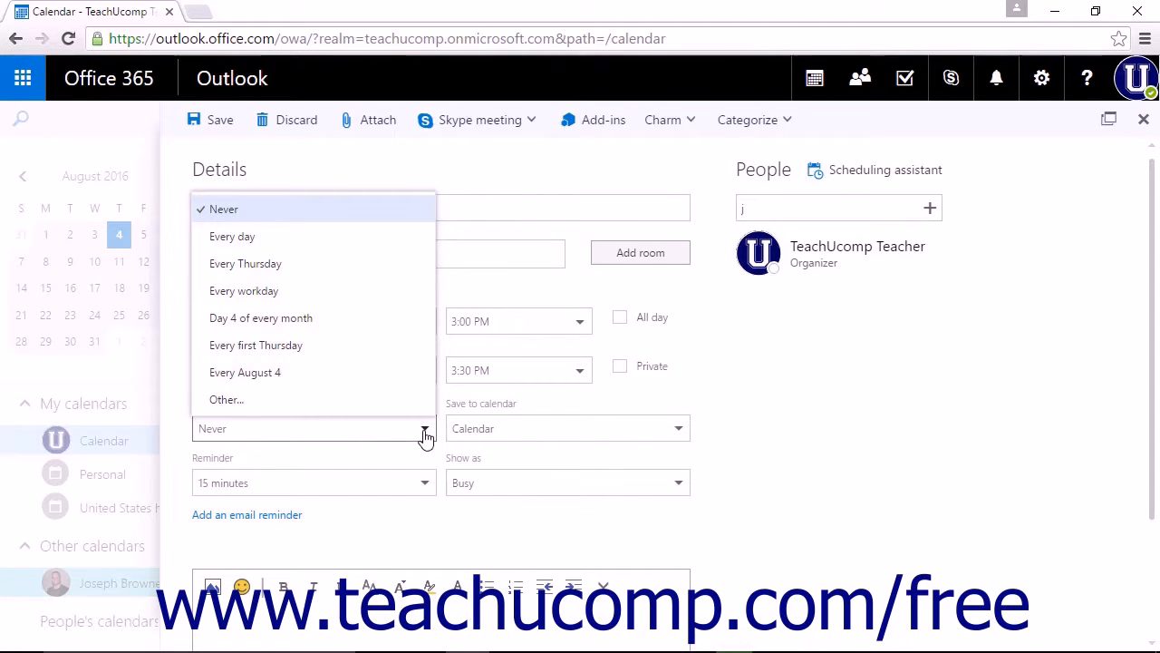
{"action": "left_click", "coordinate": [174, 425]}
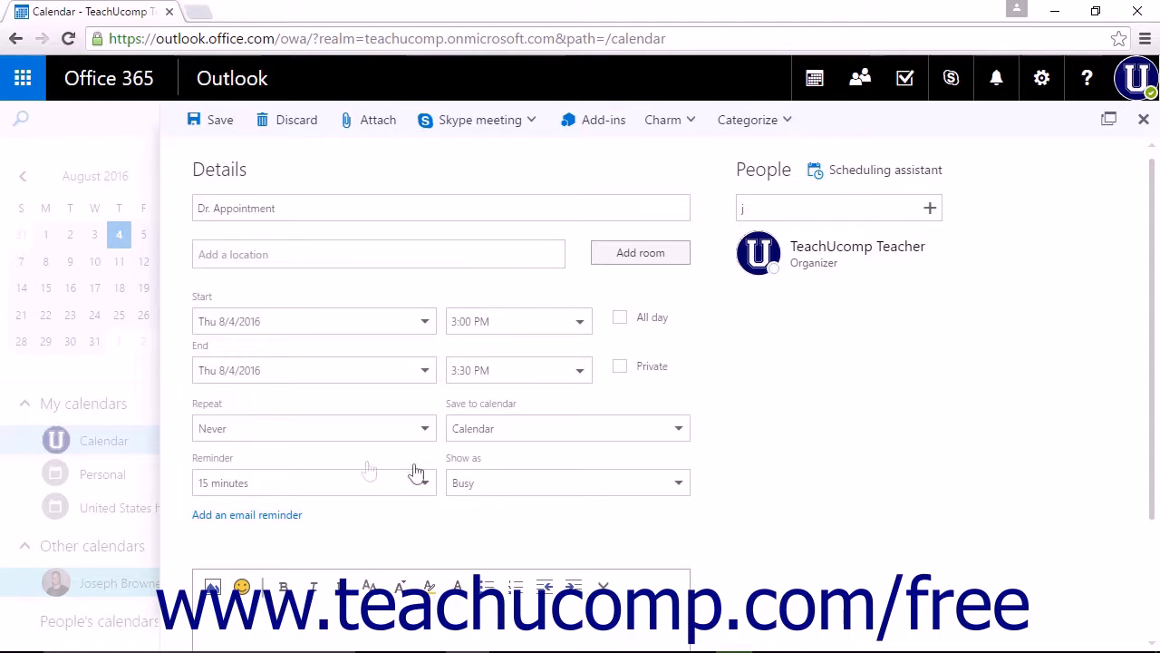
Examine the event's choices for destination calendar, reminder time, availability status and Skype meeting
{"action": "left_click", "coordinate": [682, 431]}
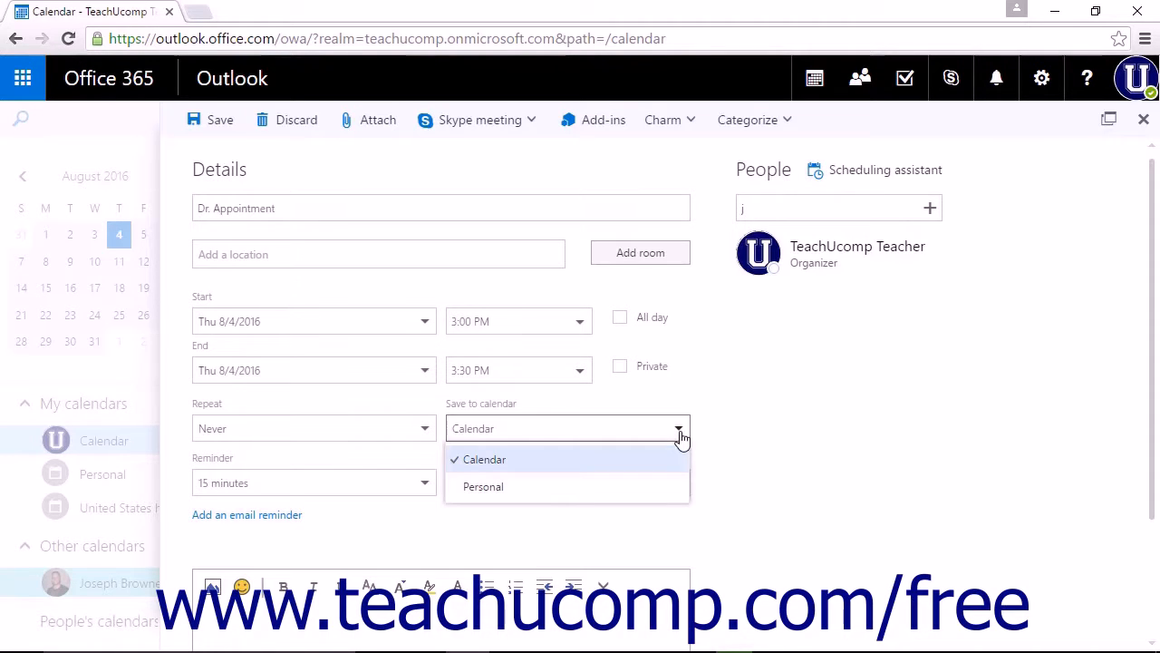
{"action": "left_click", "coordinate": [681, 432]}
{"action": "left_click", "coordinate": [682, 431]}
{"action": "left_click", "coordinate": [427, 485]}
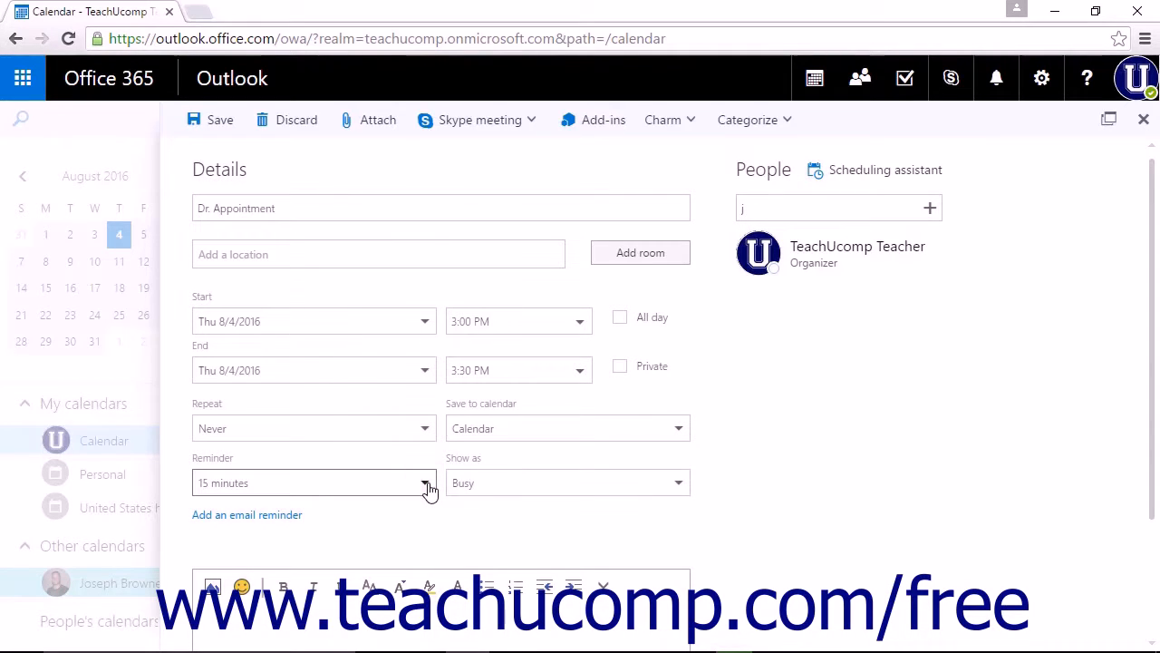
{"action": "left_click", "coordinate": [426, 484]}
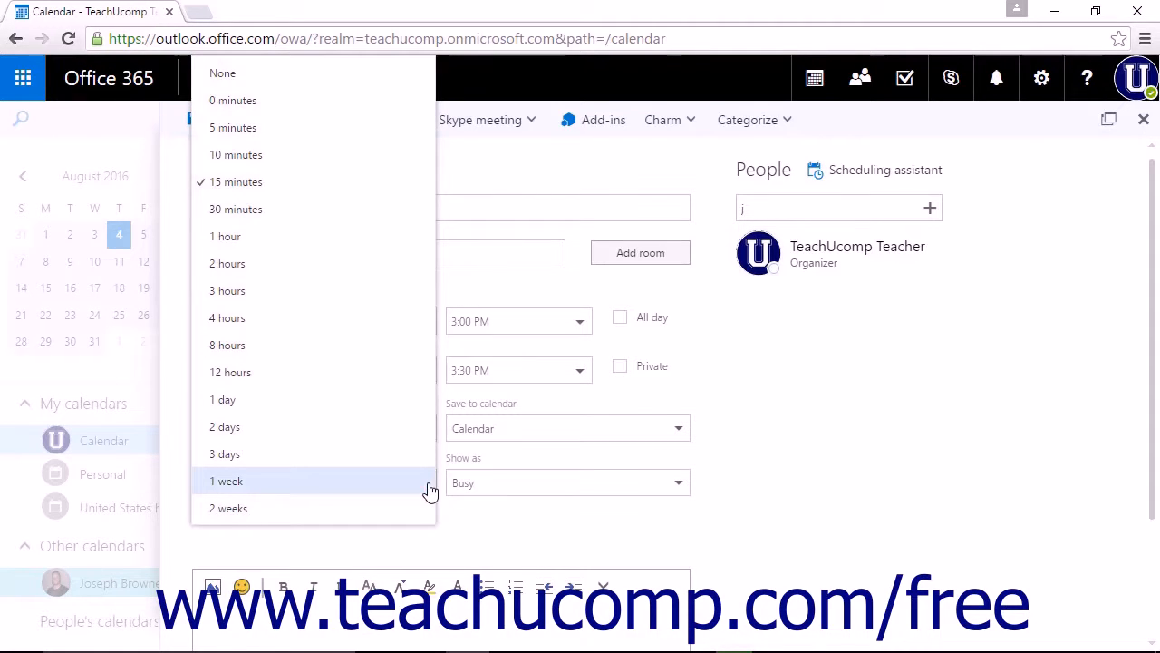
{"action": "left_click", "coordinate": [681, 491]}
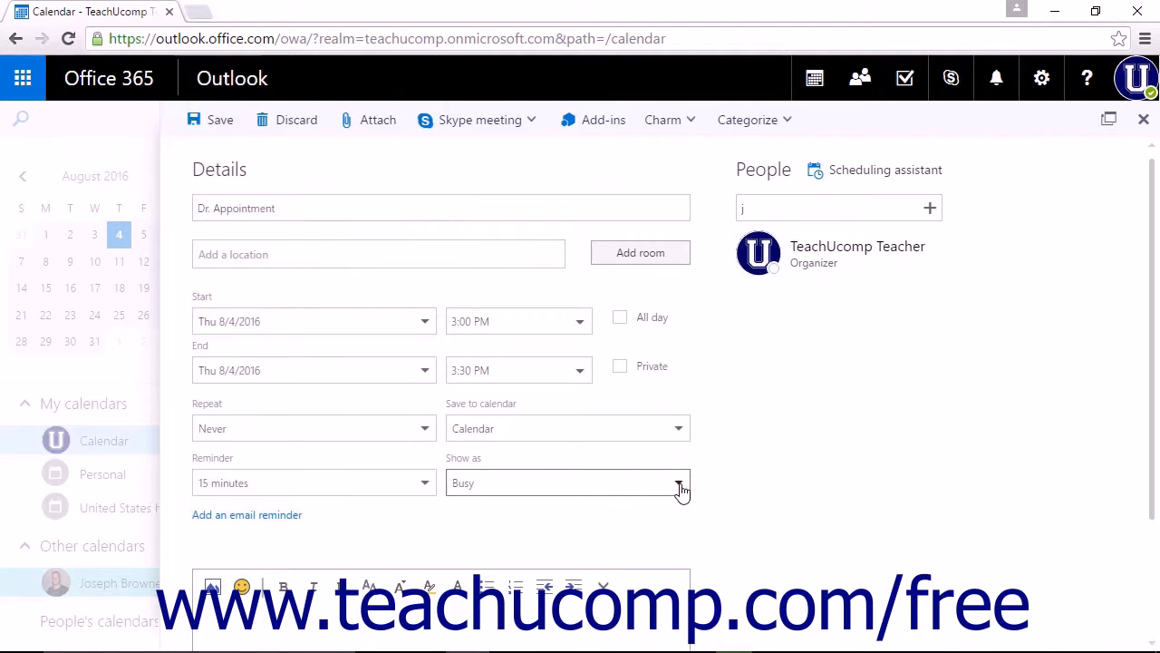
{"action": "left_click", "coordinate": [681, 490]}
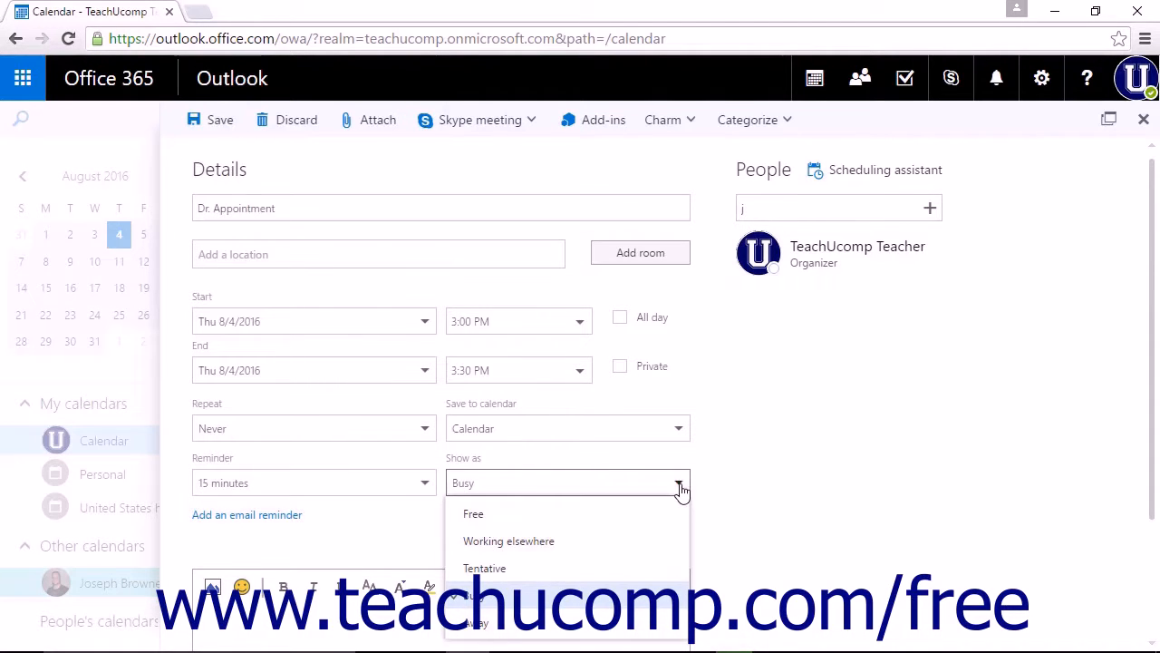
{"action": "left_click", "coordinate": [684, 372]}
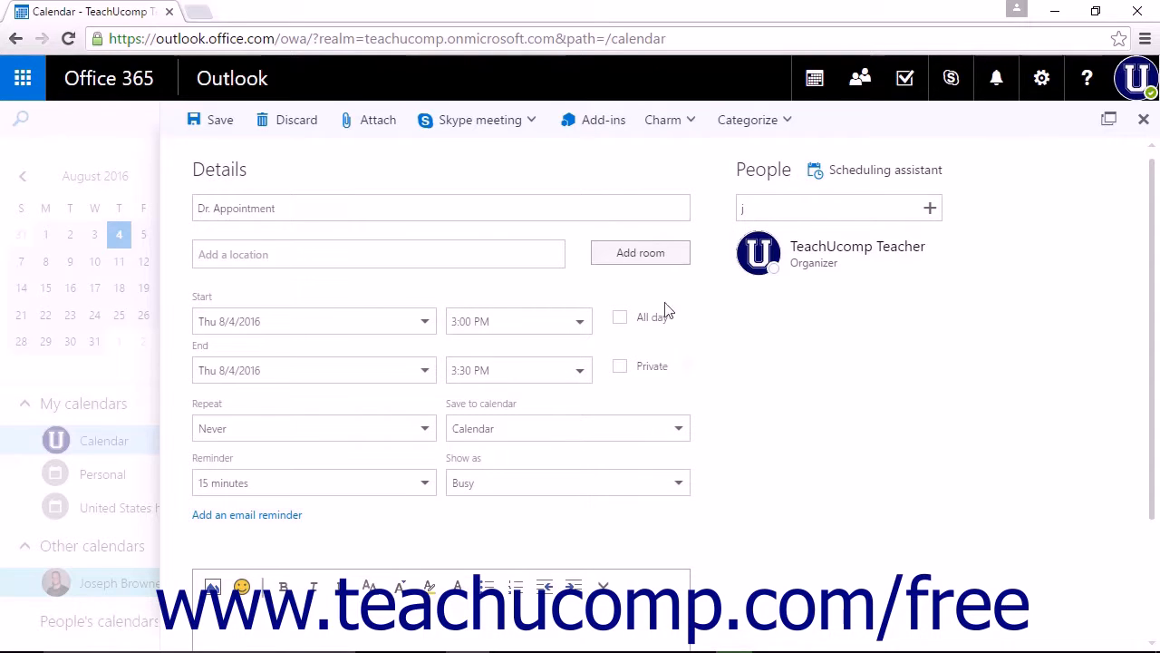
{"action": "left_click", "coordinate": [528, 130]}
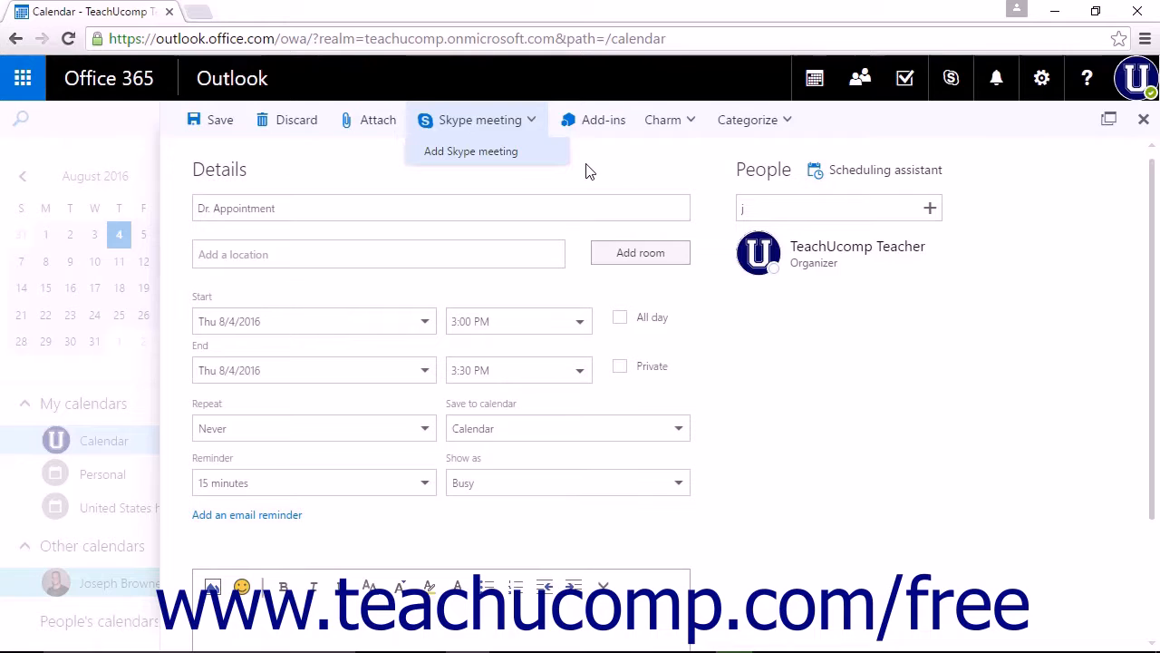
{"action": "left_click", "coordinate": [772, 486]}
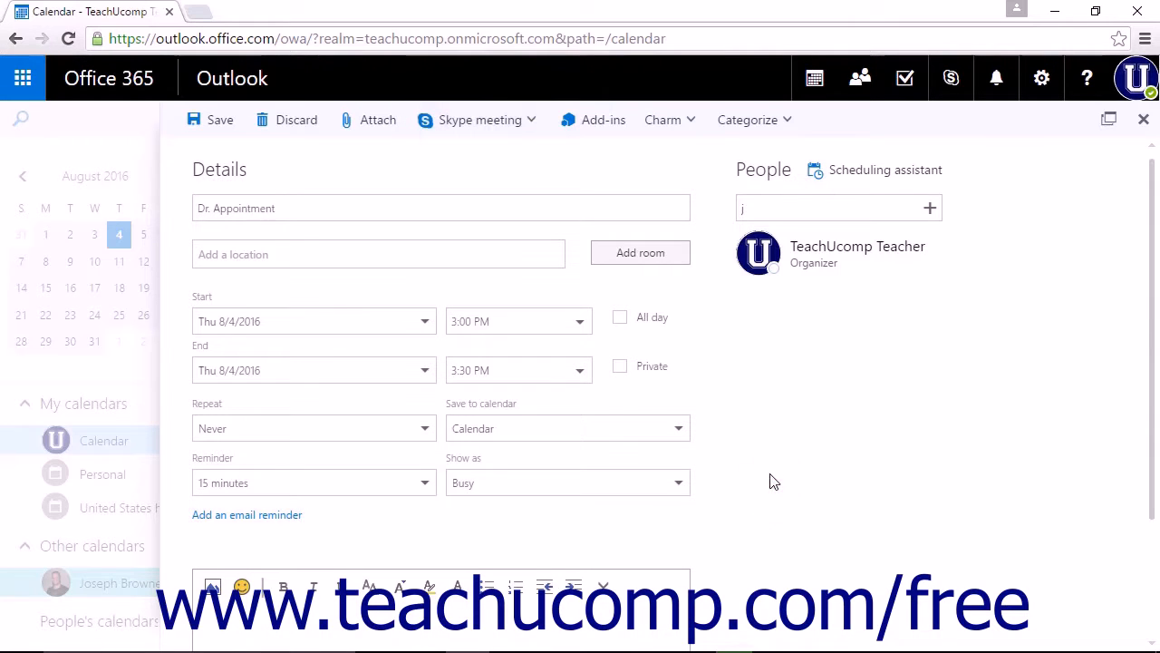
Check the event's category choices and assign it the first-aid kit charm
{"action": "scroll", "coordinate": [770, 478], "scroll_direction": "down", "scroll_amount": 3}
{"action": "left_click", "coordinate": [445, 513]}
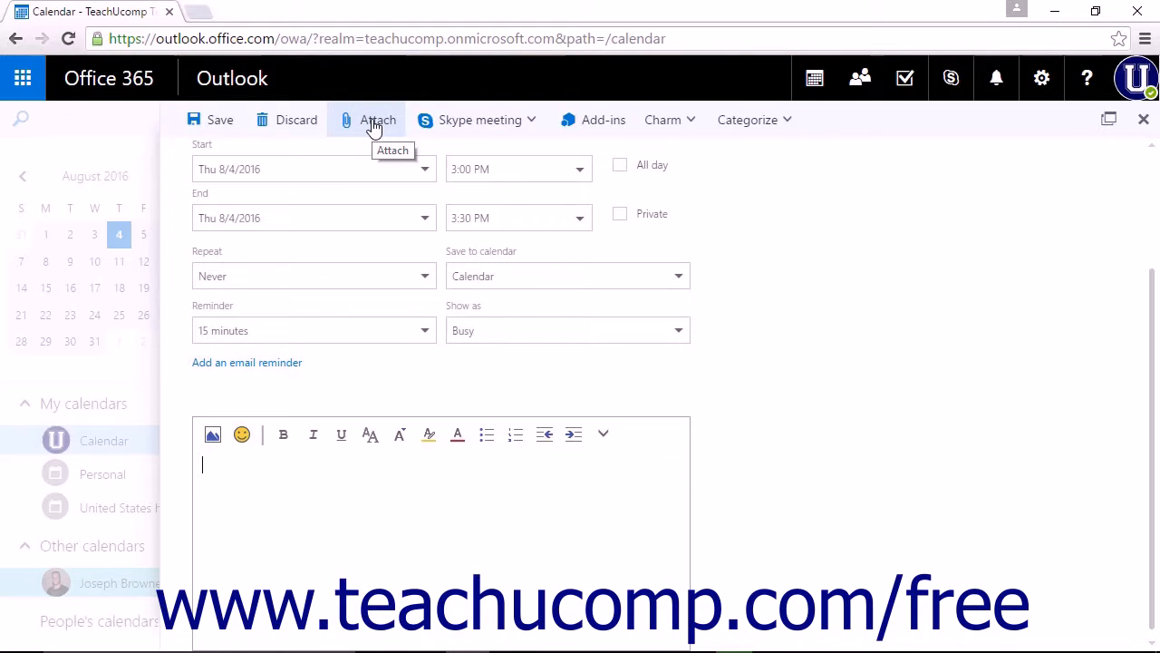
{"action": "left_click", "coordinate": [789, 120]}
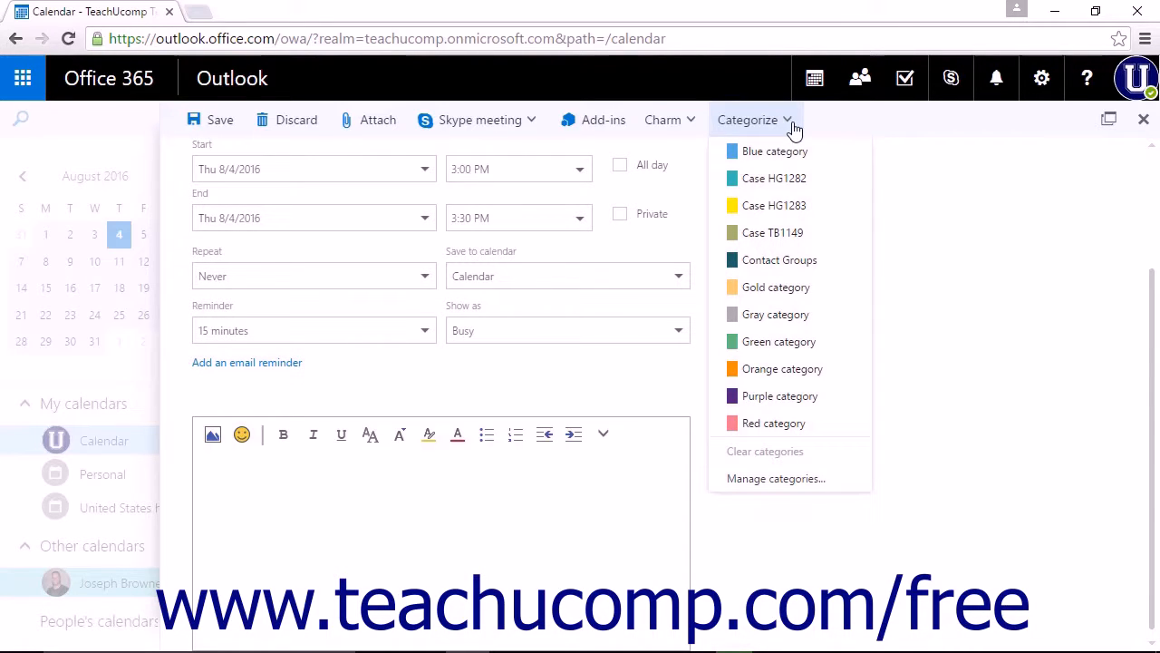
{"action": "left_click", "coordinate": [691, 129]}
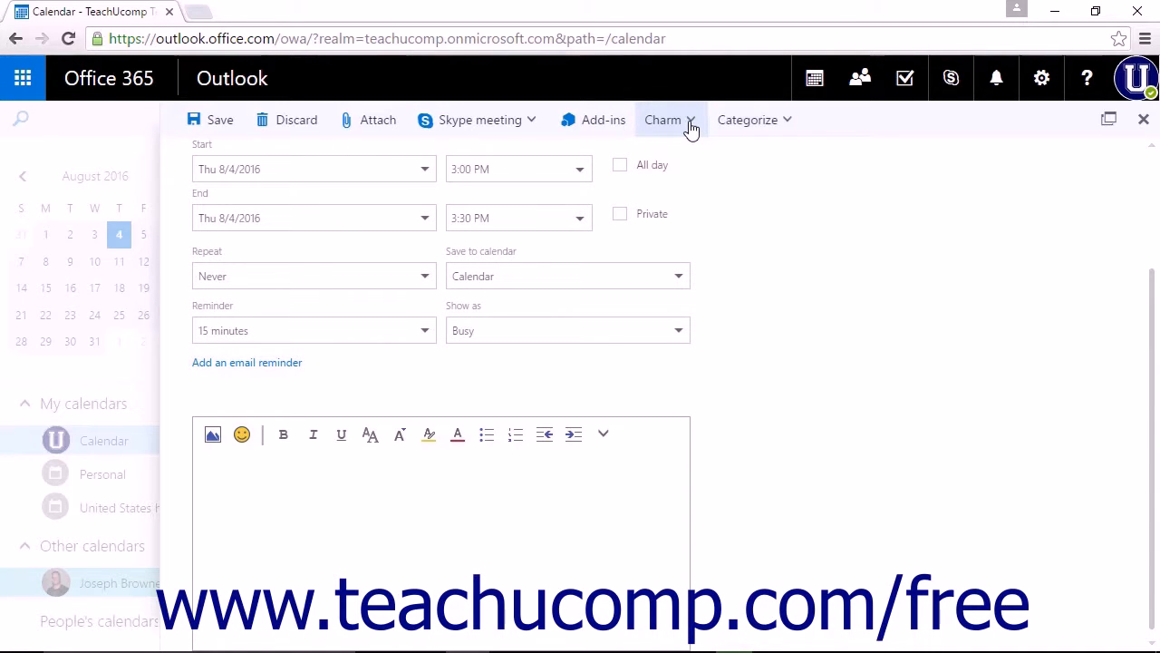
{"action": "left_click", "coordinate": [692, 129]}
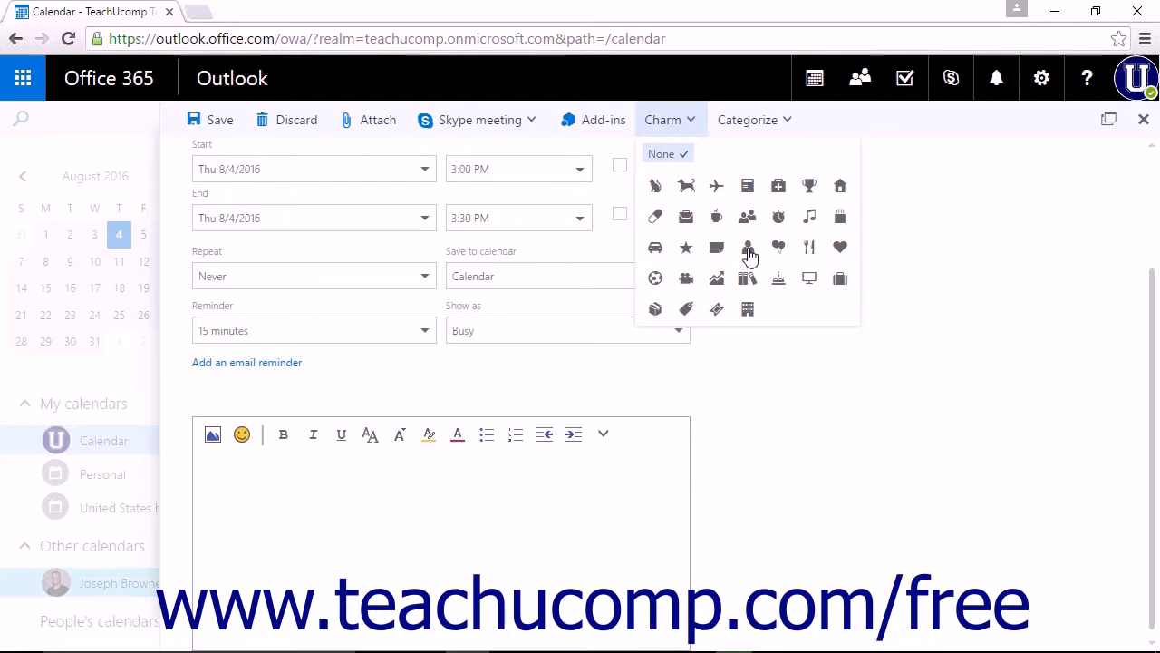
{"action": "left_click", "coordinate": [776, 190]}
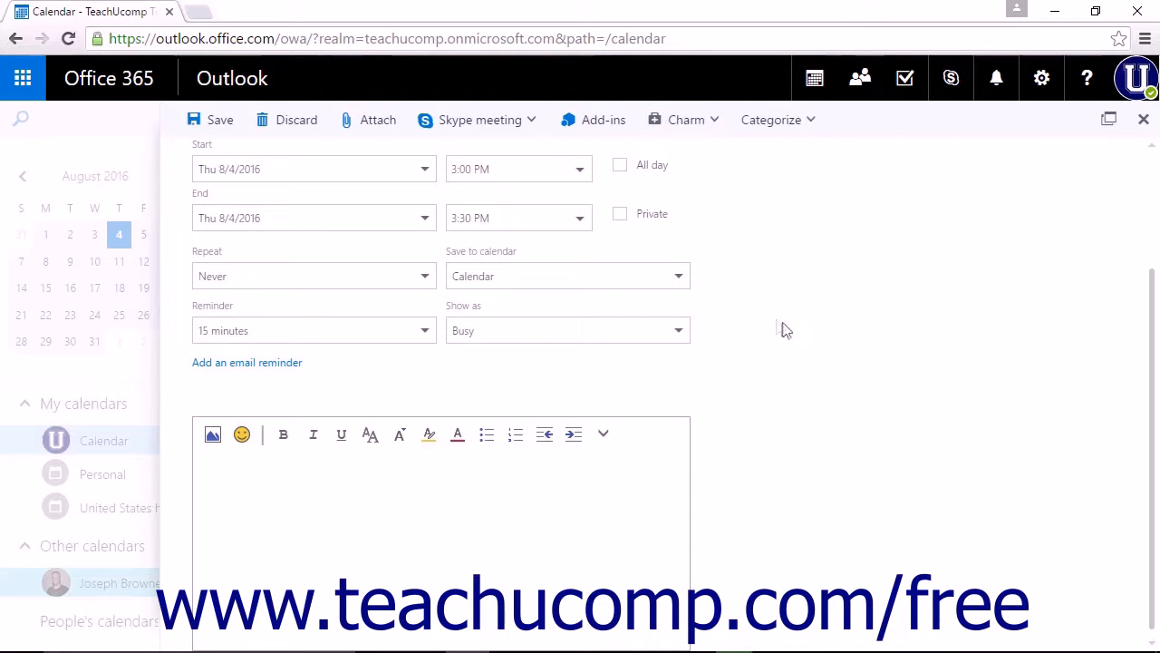
Add an email reminder to the event and examine its reminder type and custom date choices
{"action": "scroll", "coordinate": [795, 355], "scroll_direction": "up", "scroll_amount": 3}
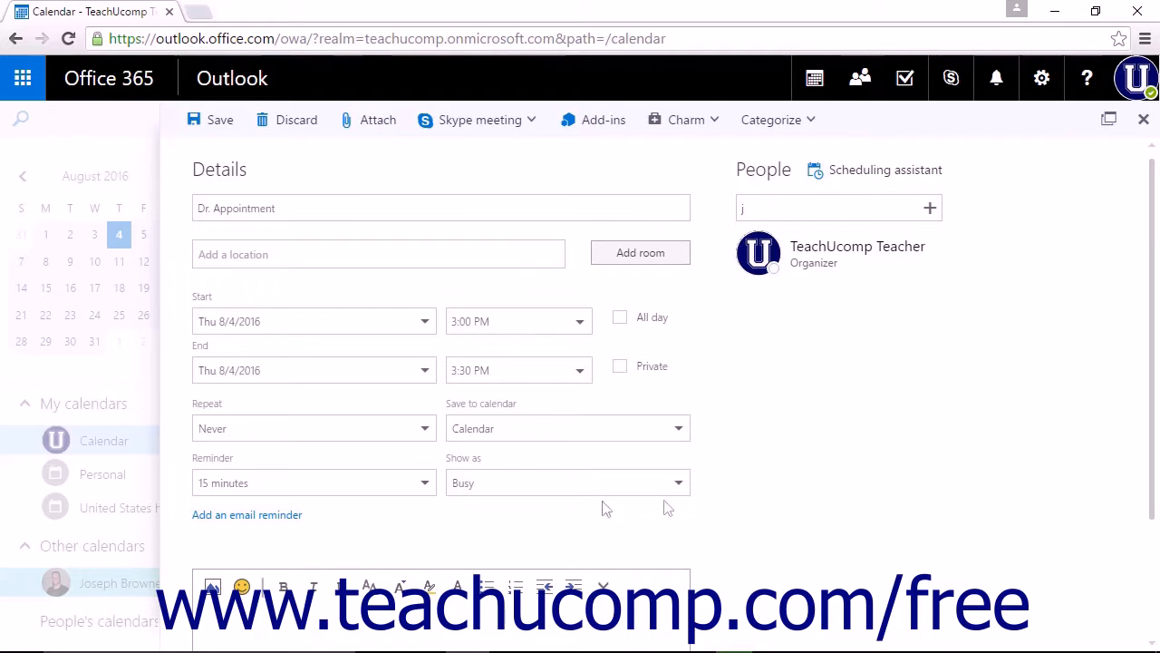
{"action": "left_click", "coordinate": [275, 518]}
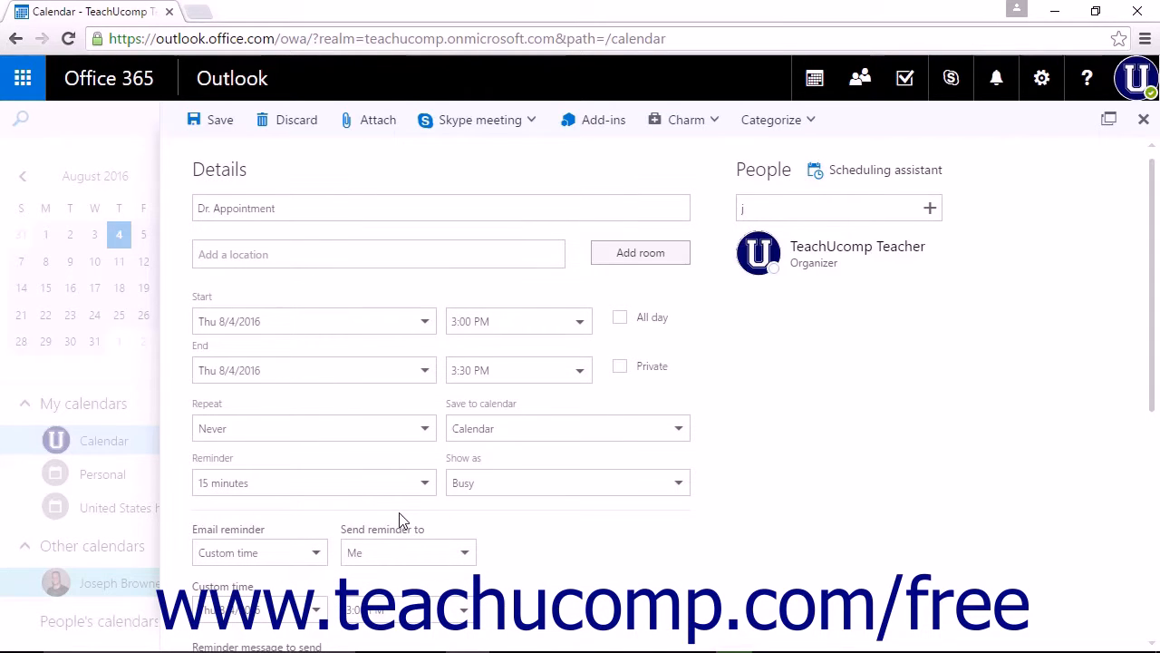
{"action": "scroll", "coordinate": [399, 517], "scroll_direction": "down", "scroll_amount": 3}
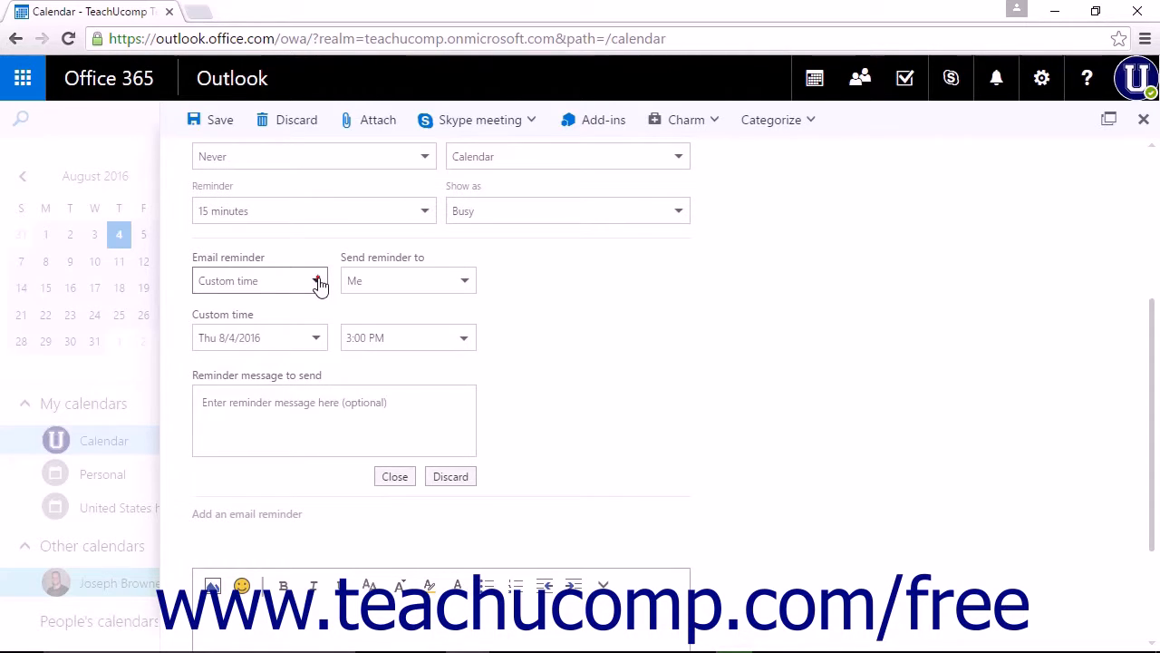
{"action": "left_click", "coordinate": [318, 282]}
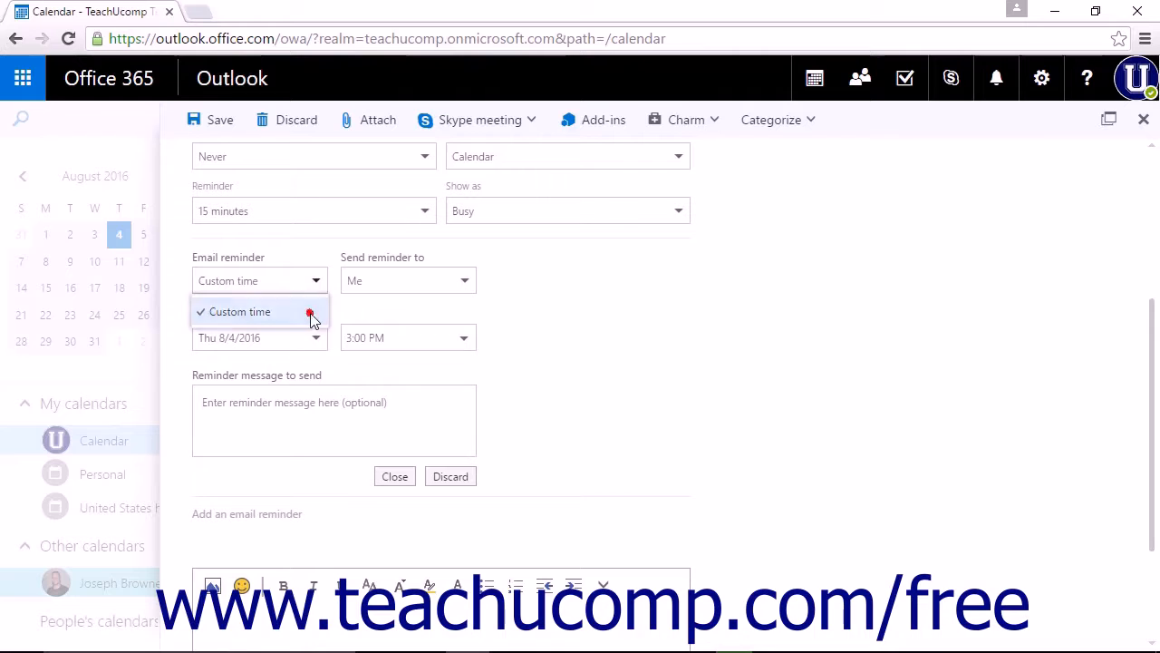
{"action": "left_click", "coordinate": [311, 319]}
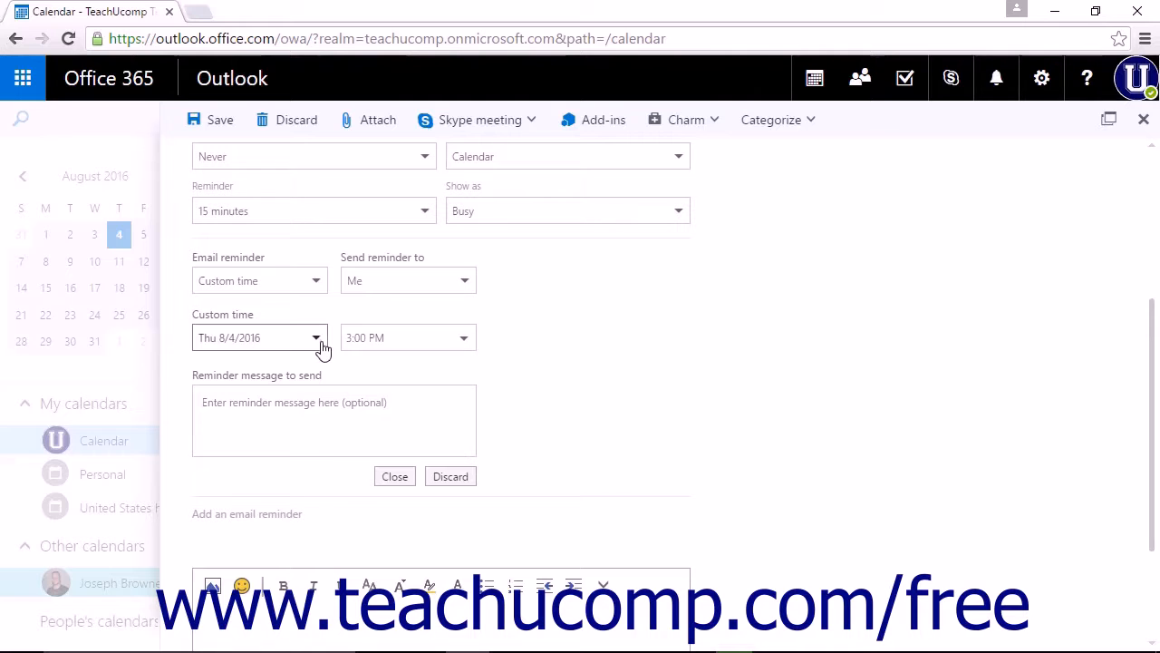
{"action": "left_click", "coordinate": [318, 340]}
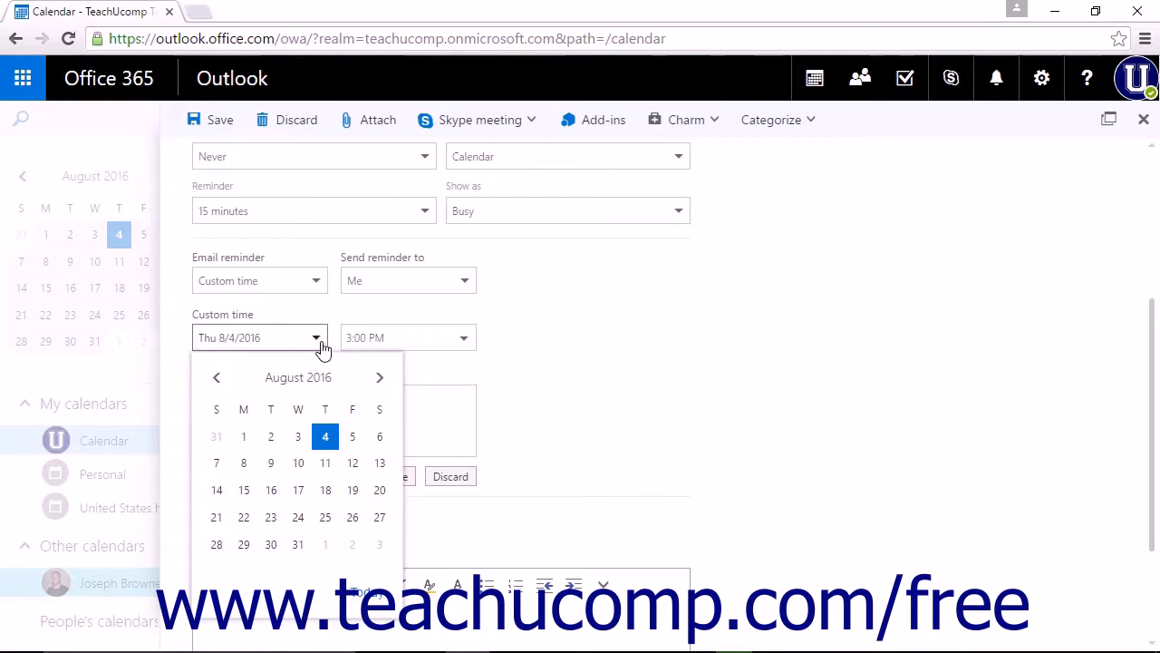
{"action": "left_click", "coordinate": [497, 356]}
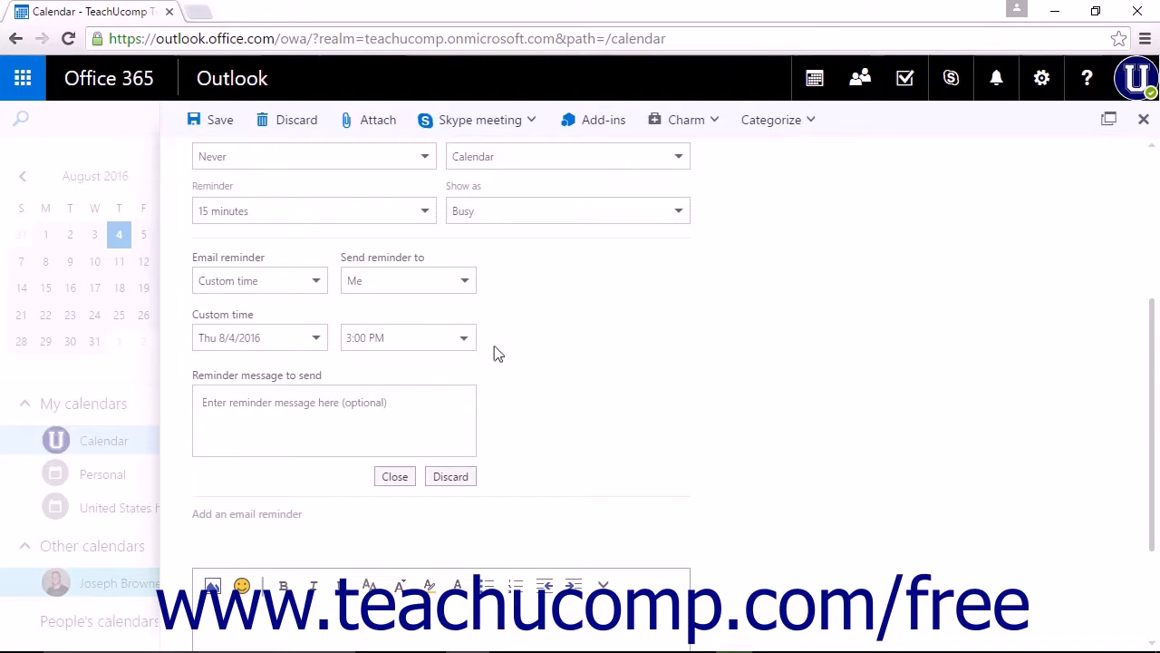
Check the email reminder's recipient choices and message field, and discard the reminder
{"action": "left_click", "coordinate": [466, 285]}
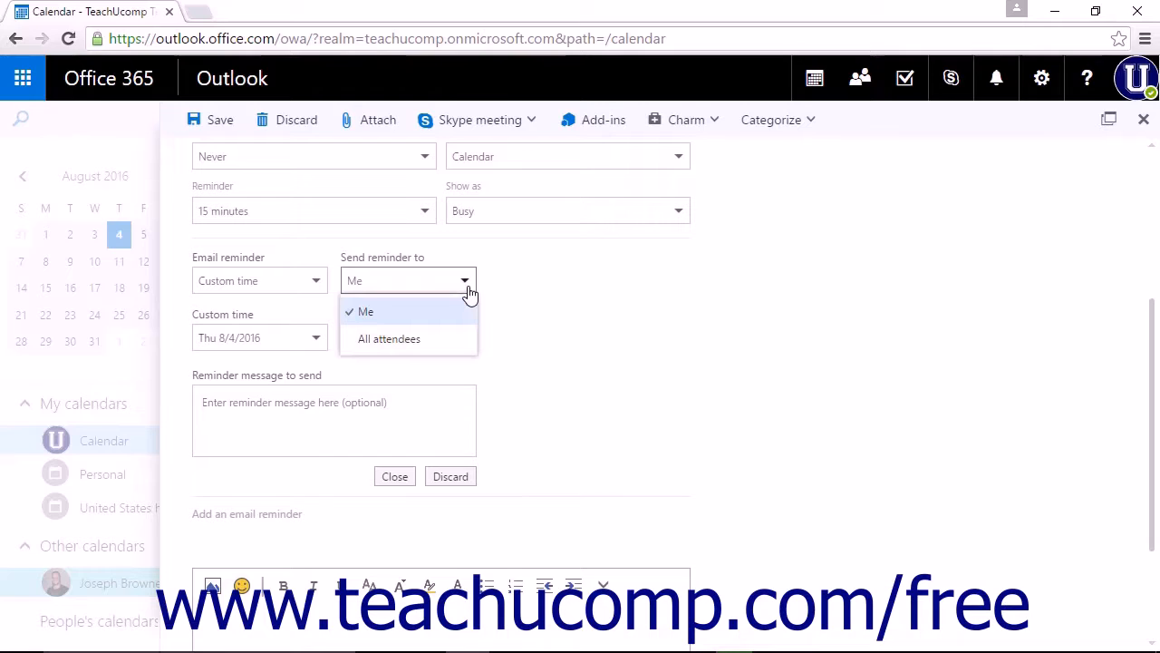
{"action": "left_click", "coordinate": [445, 340]}
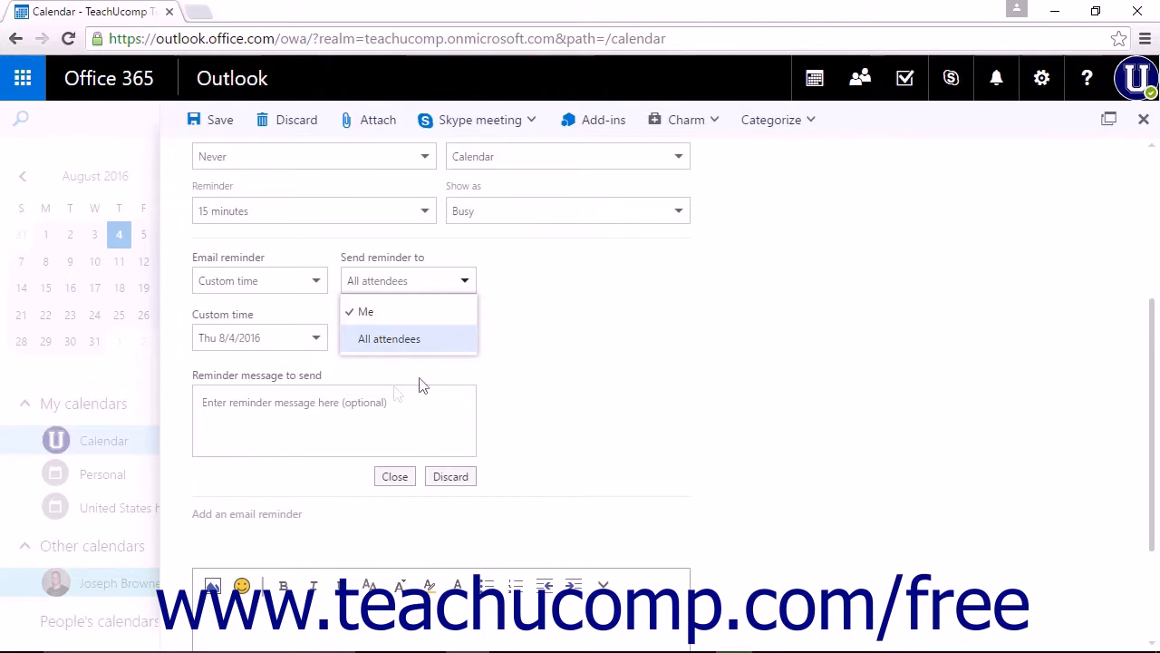
{"action": "left_click", "coordinate": [355, 401]}
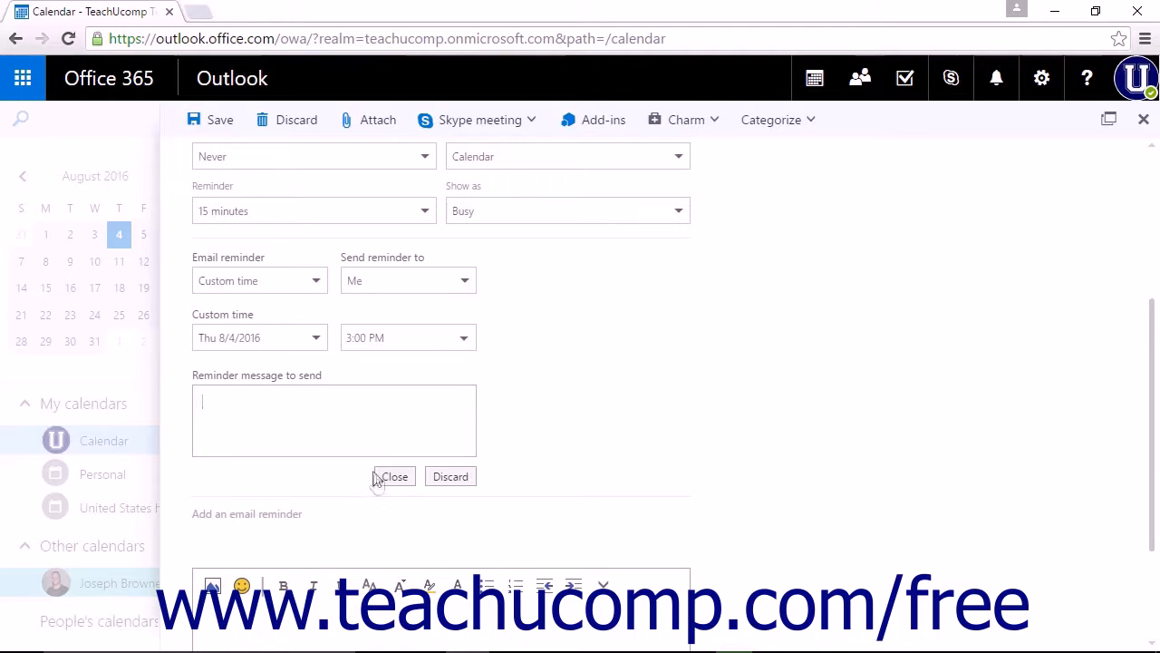
{"action": "left_click", "coordinate": [450, 478]}
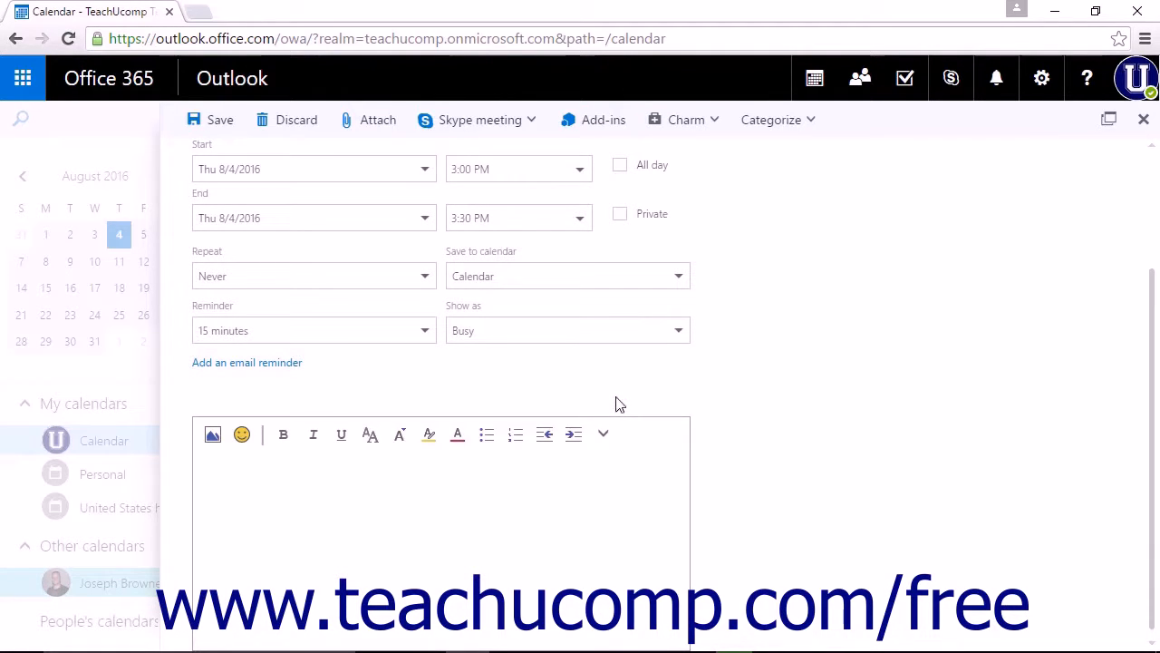
Discard the "Dr. Appointment" event without saving it and confirm its deletion
{"action": "scroll", "coordinate": [239, 194], "scroll_direction": "up", "scroll_amount": 3}
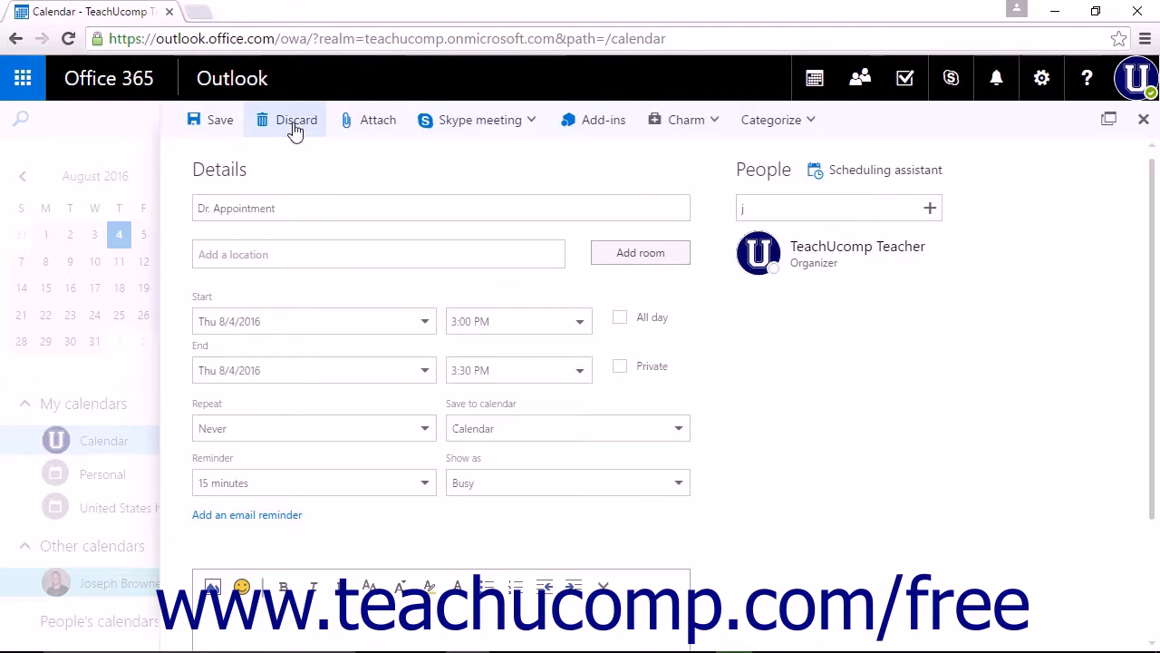
{"action": "left_click", "coordinate": [294, 128]}
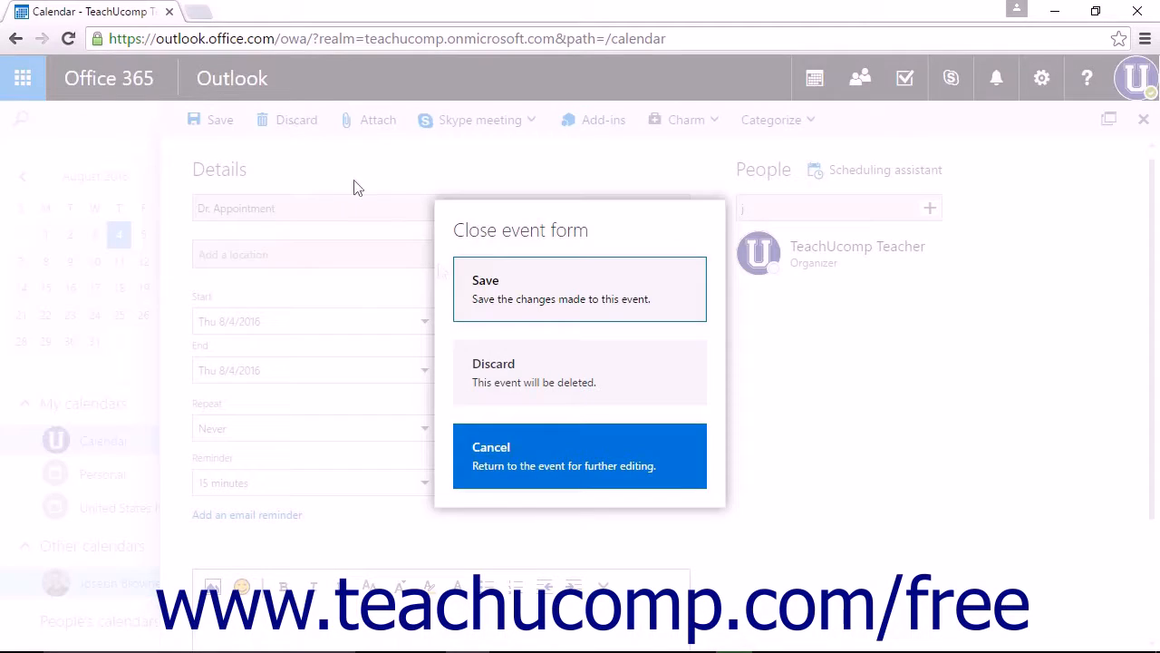
{"action": "left_click", "coordinate": [554, 373]}
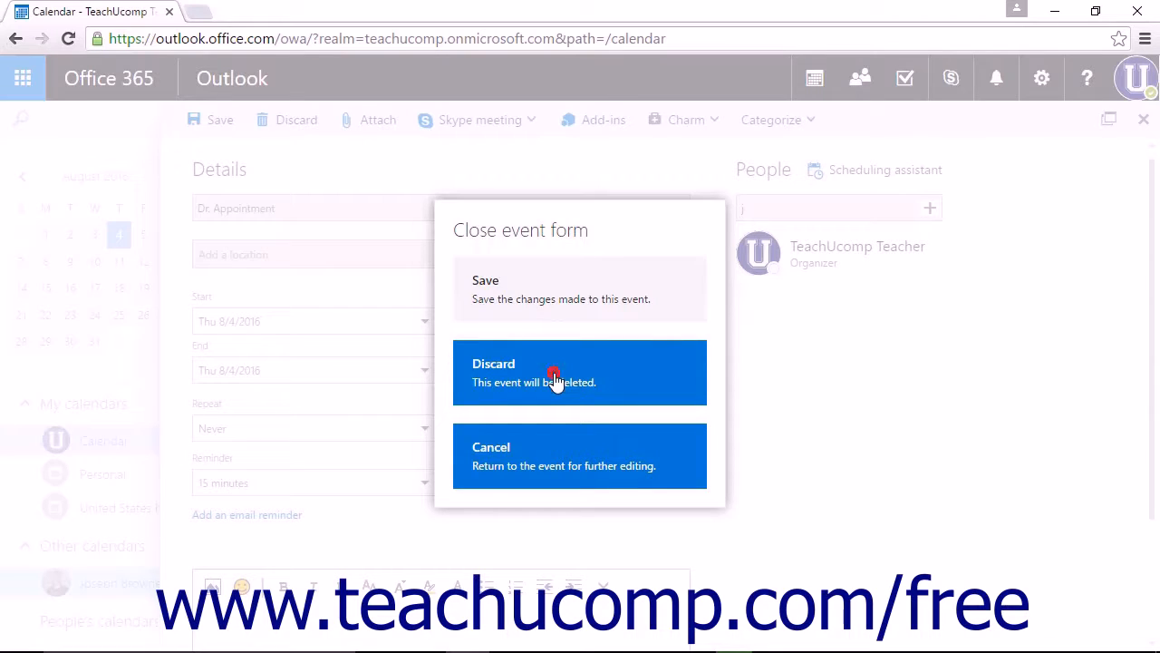